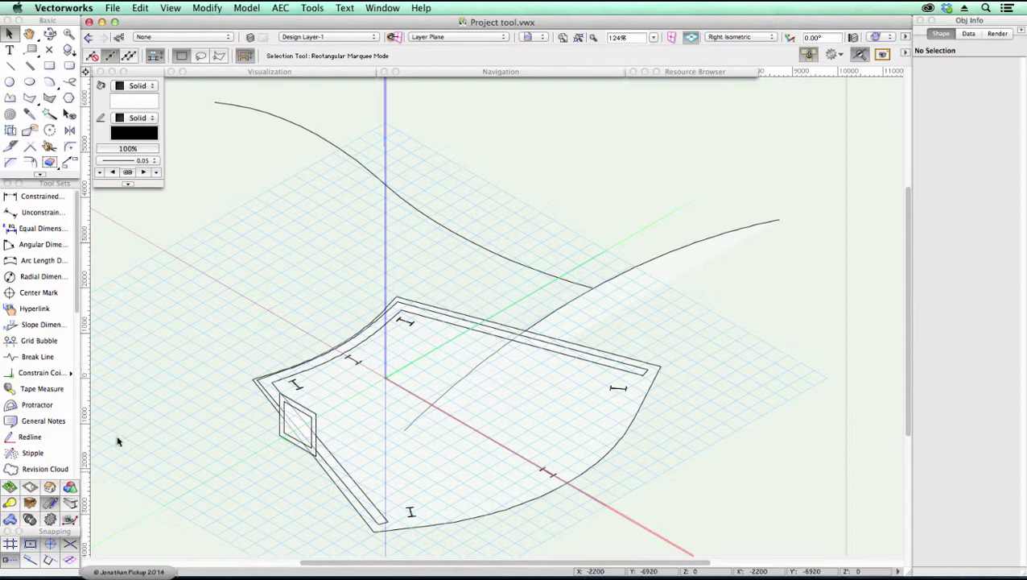
Select the Project tool from the 3D Modeling tool set
click(70, 488)
click(36, 469)
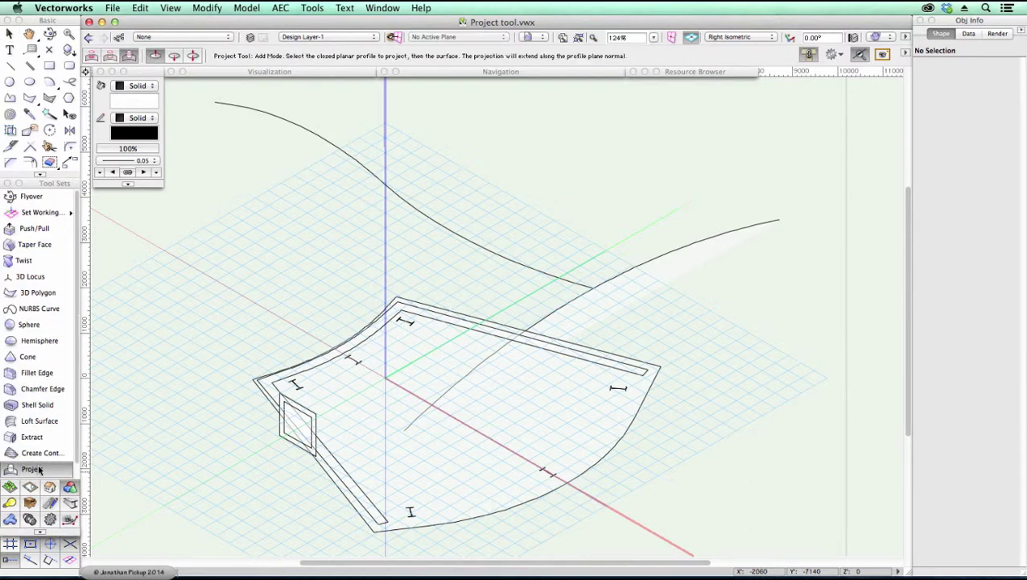
Loft a One Rail NURBS surface, using the lower curve as rail and the upper as profile
key(x)
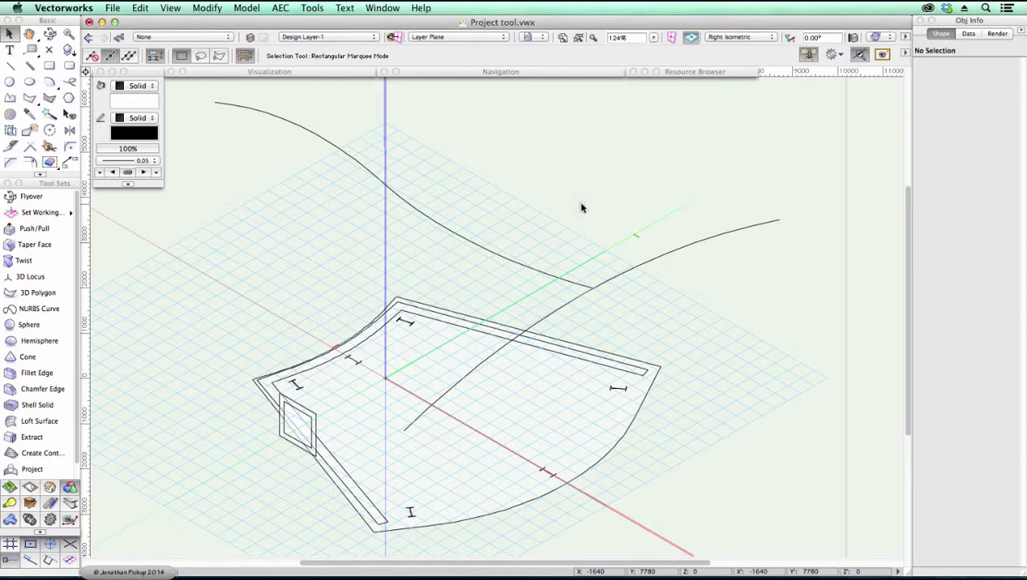
click(575, 293)
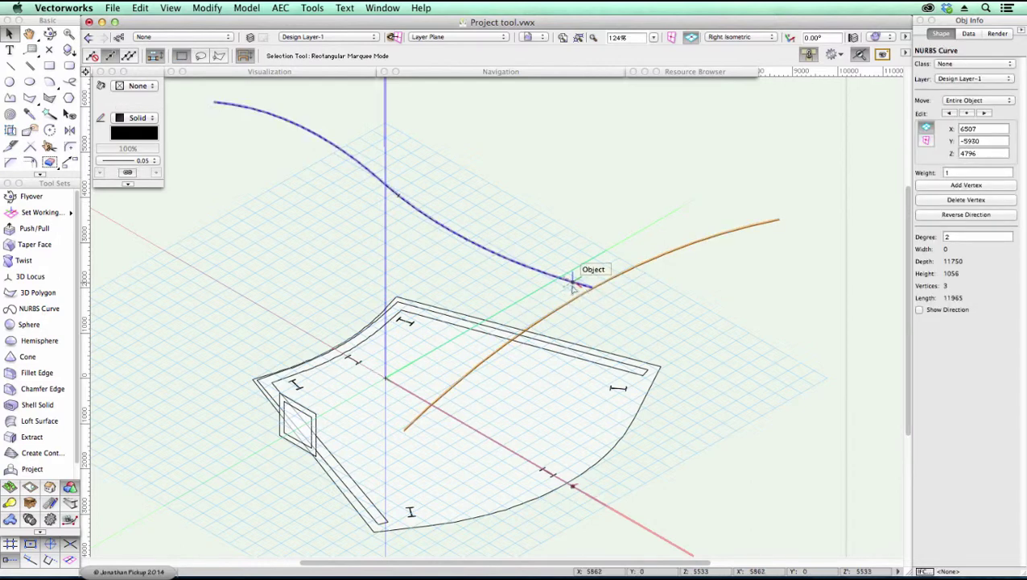
click(574, 284)
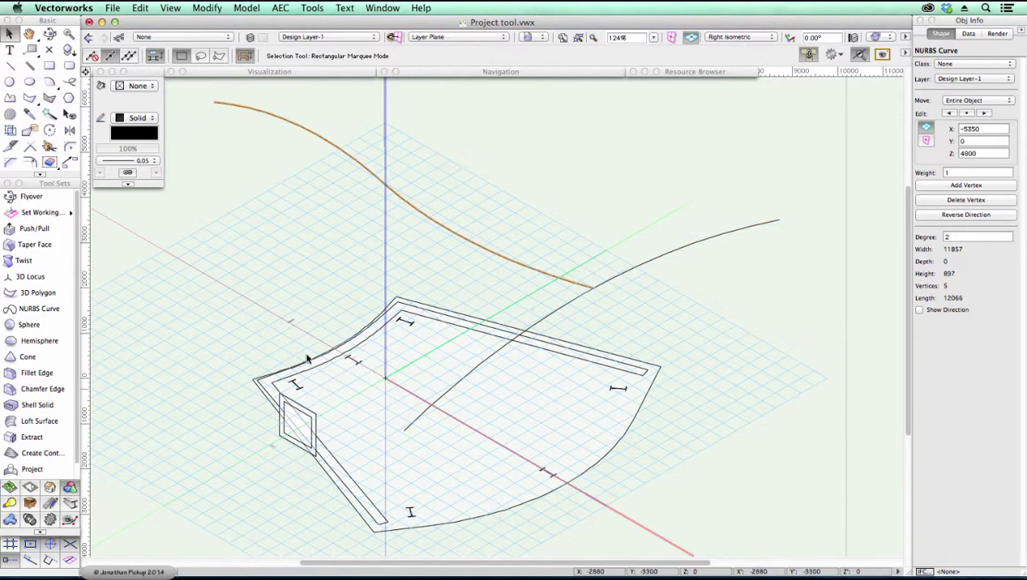
click(40, 420)
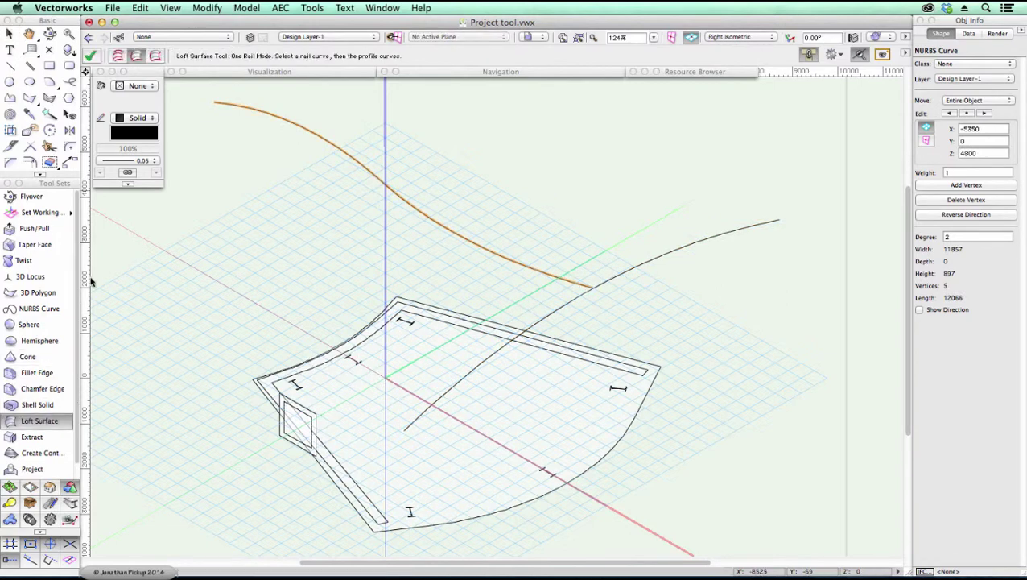
click(585, 294)
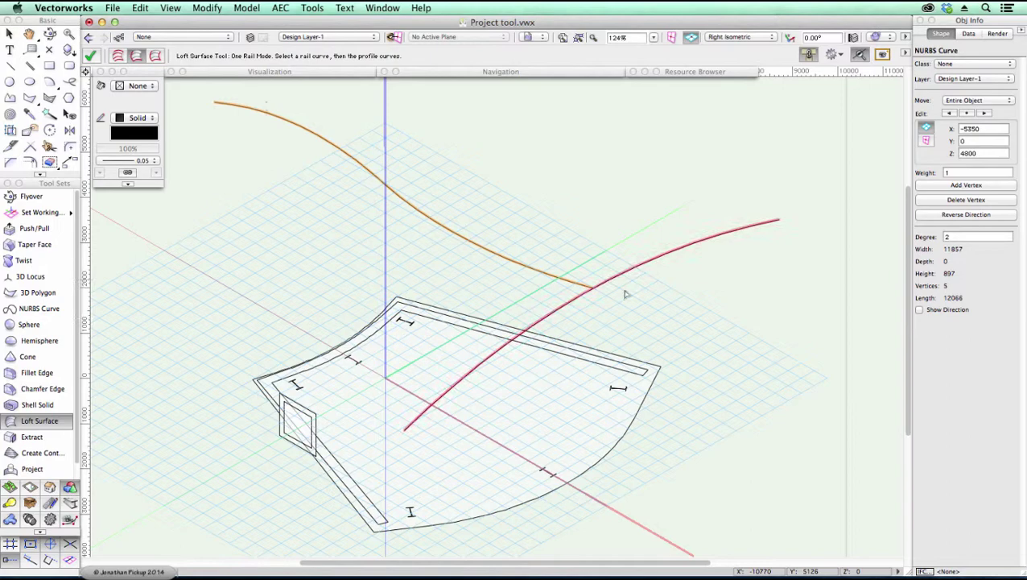
click(596, 286)
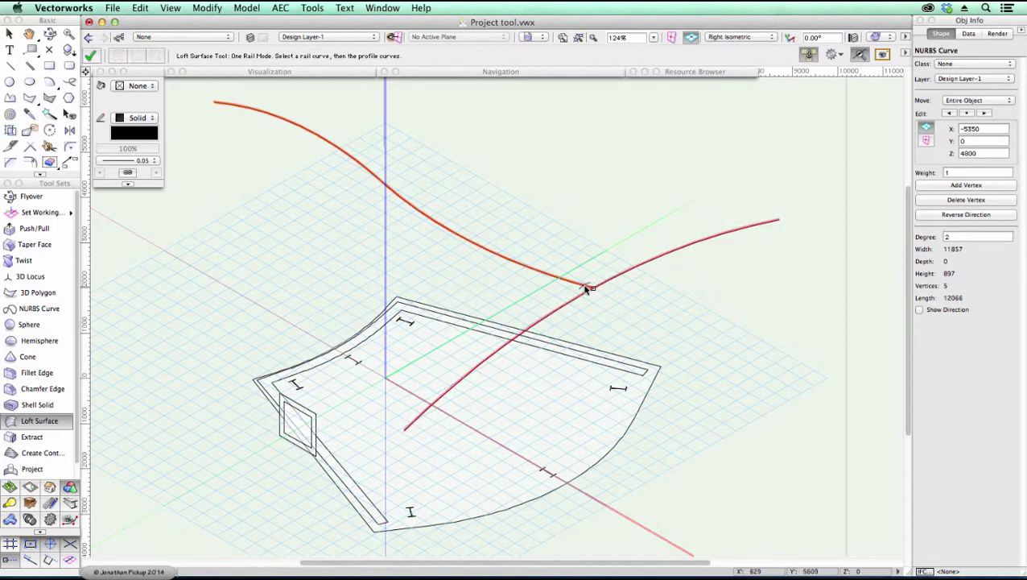
key(Return)
key(Return)
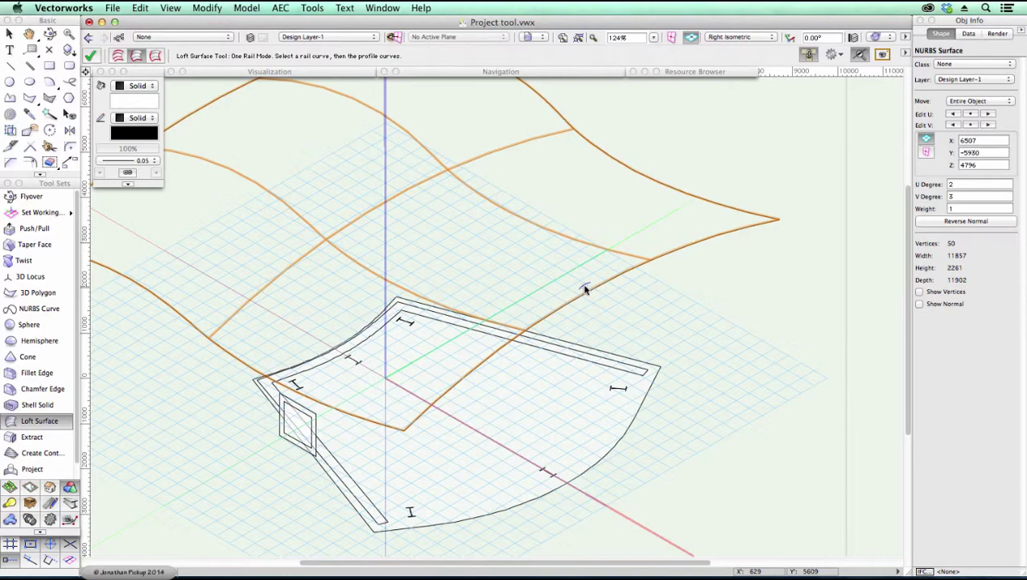
Switch to Top/Plan view, zoom out, and select the building outline polyline
key(F5)
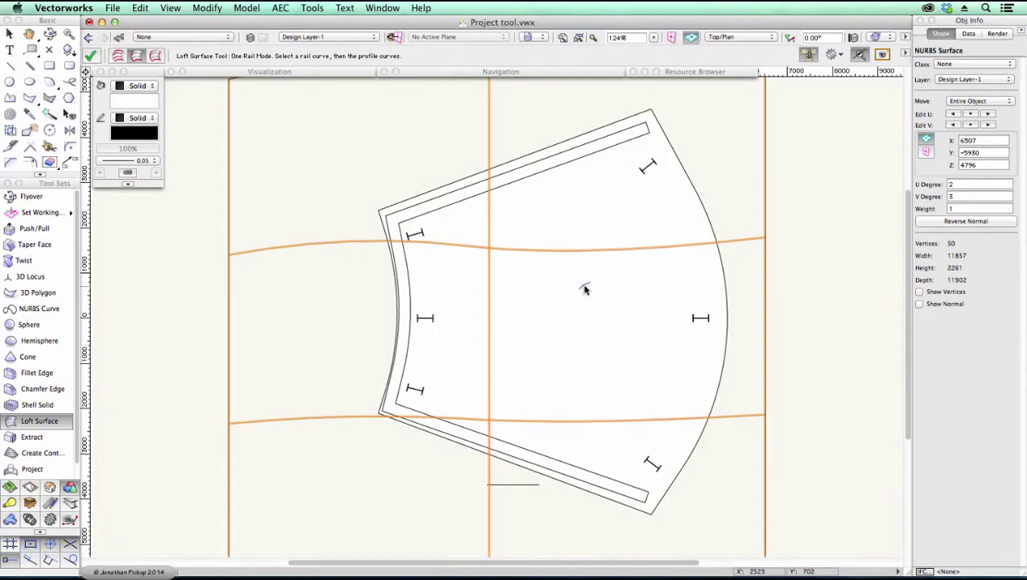
scroll(585, 290, down, 3)
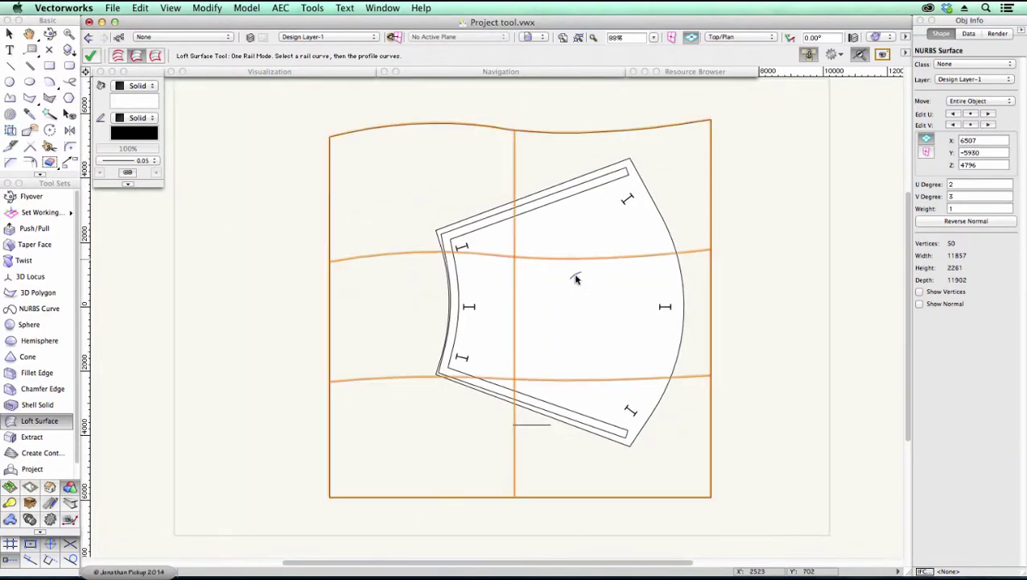
key(x)
click(569, 243)
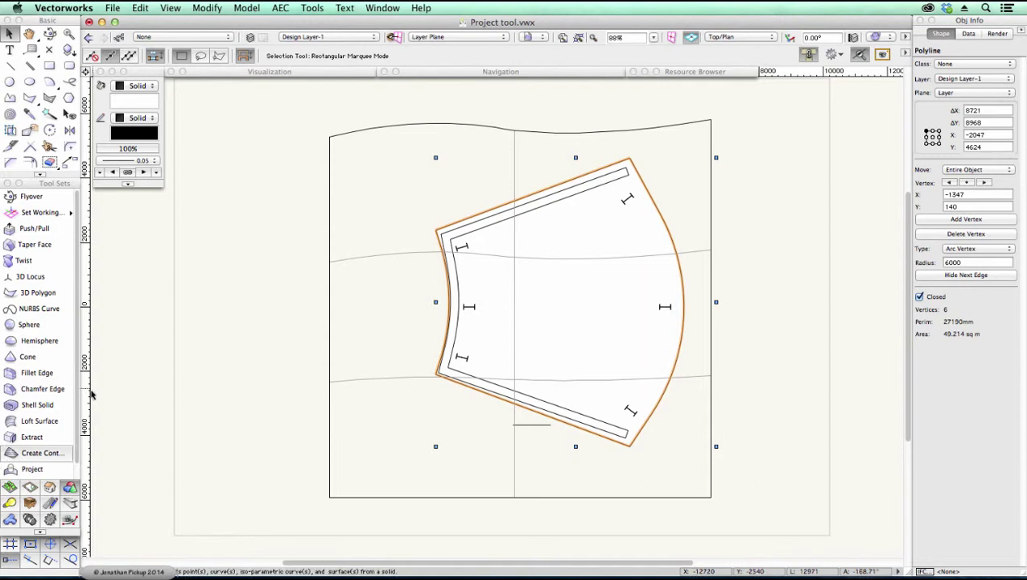
Trim the roof surface to the building outline using the Project tool's Trim Mode
click(34, 469)
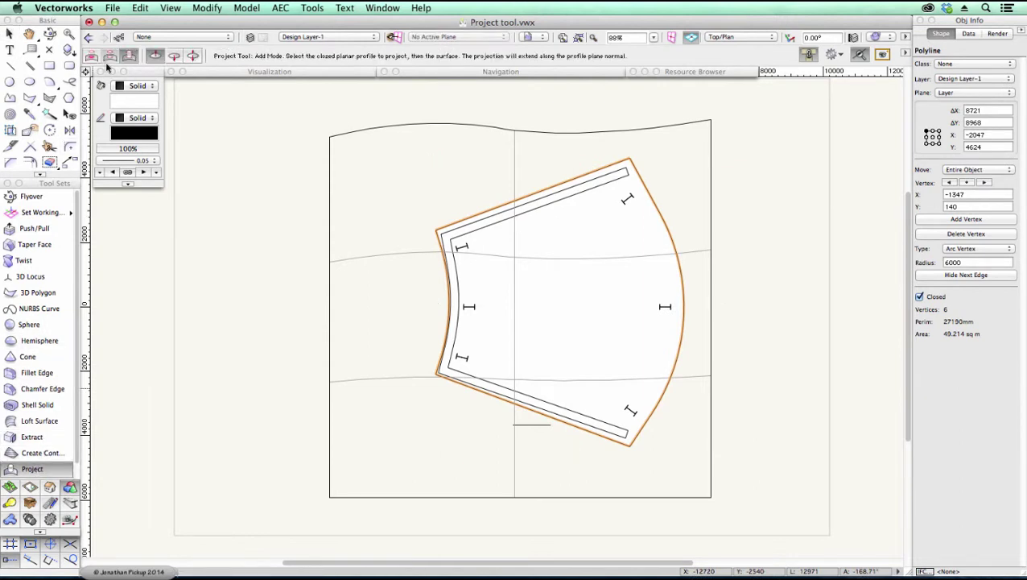
click(111, 57)
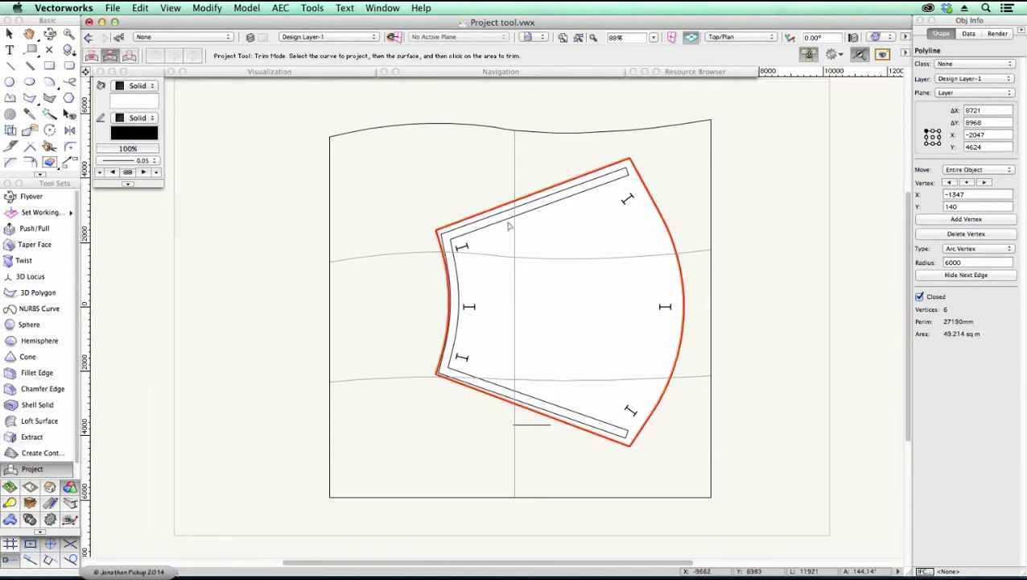
click(552, 238)
click(471, 129)
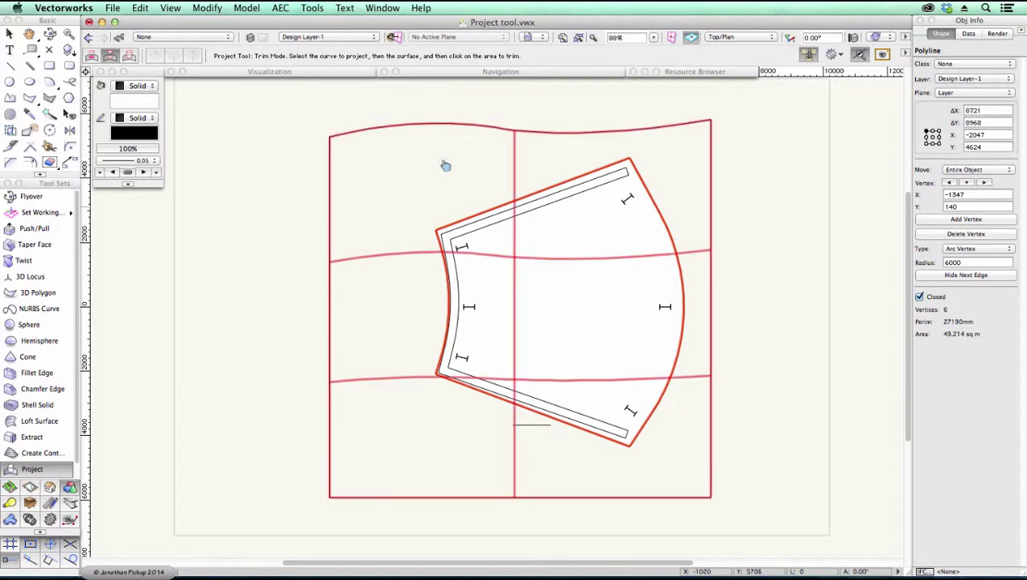
click(570, 220)
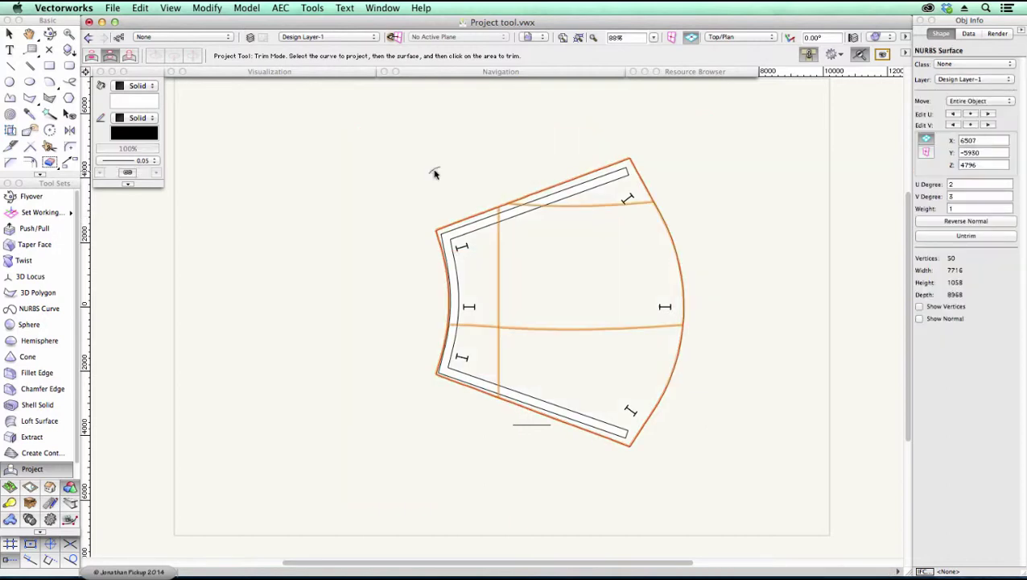
click(49, 34)
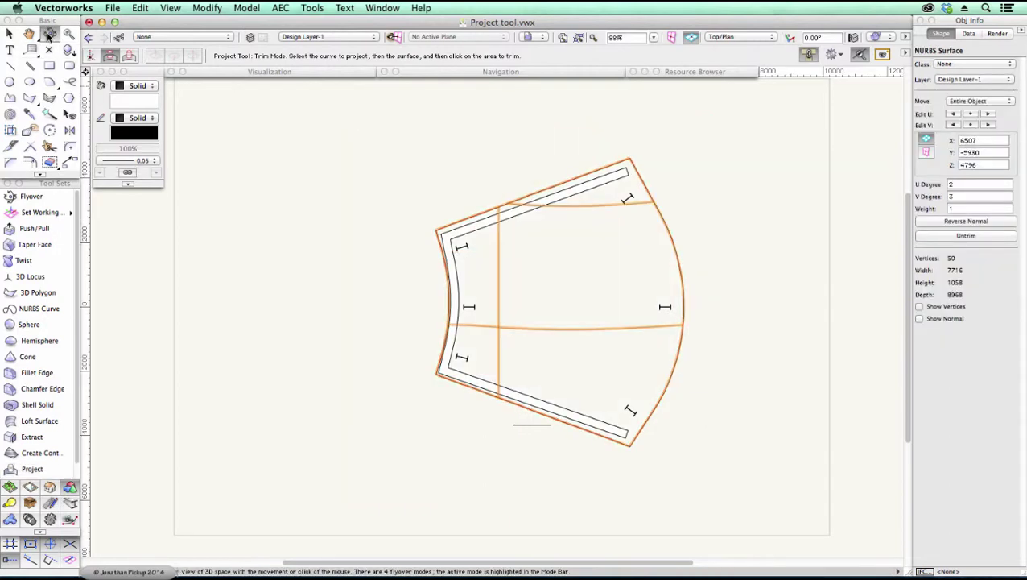
Orbit into a 3D view and set the render mode to OpenGL shading
drag(411, 213, 531, 284)
drag(680, 318, 680, 314)
drag(511, 221, 490, 225)
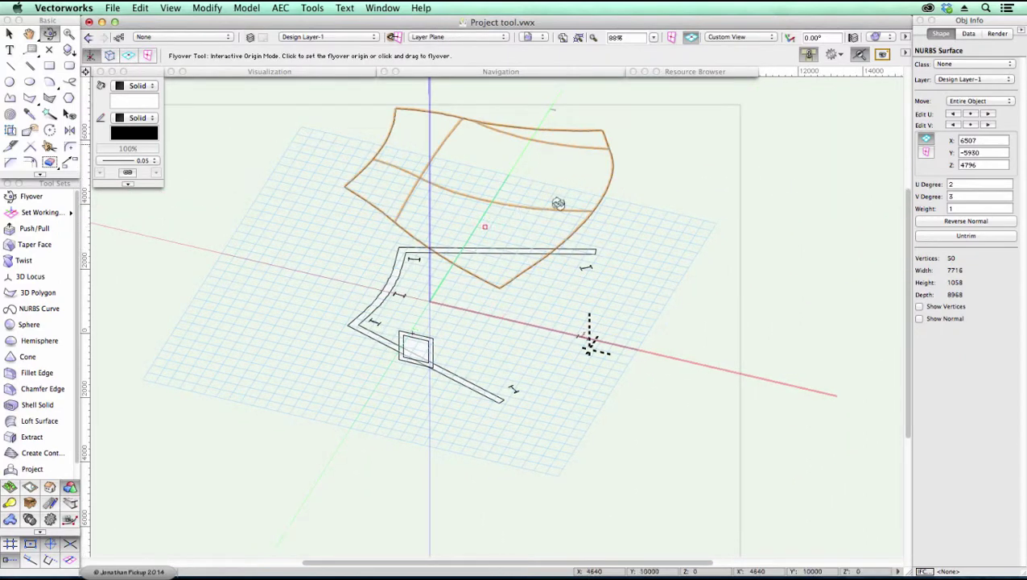
click(886, 38)
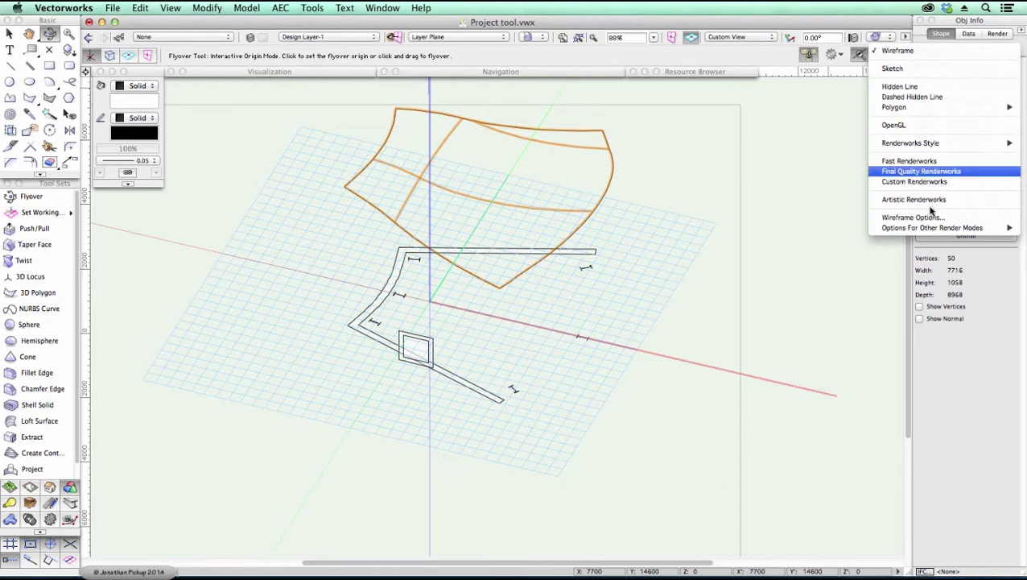
click(900, 122)
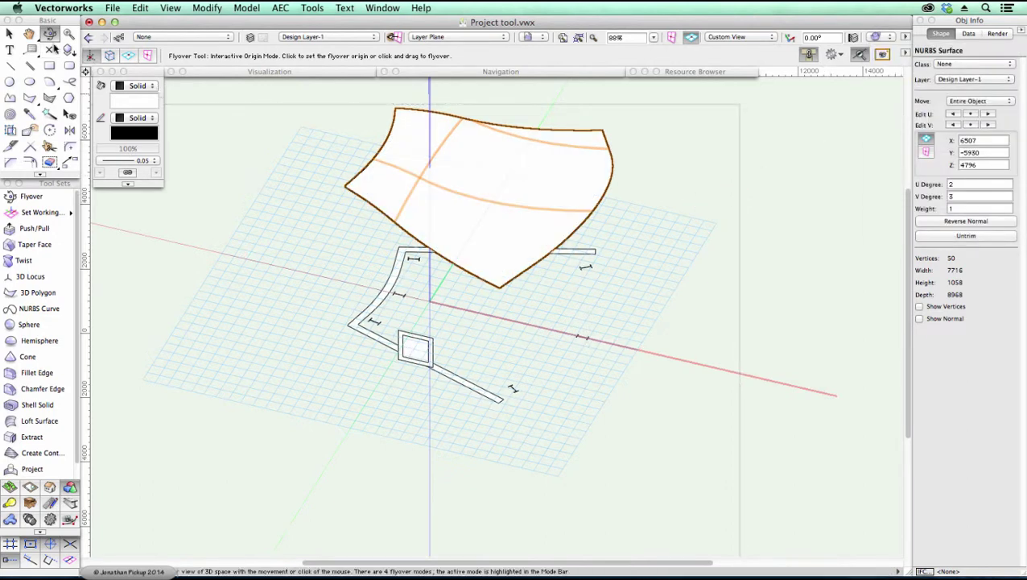
mouse_move(338, 184)
mouse_down()
mouse_move(312, 163)
mouse_move(333, 171)
mouse_up()
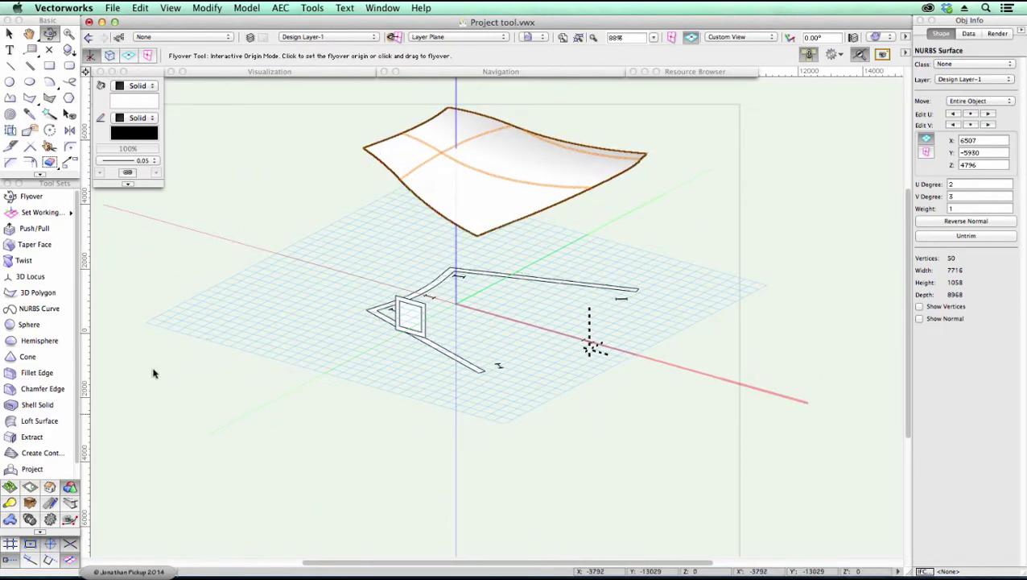
Thicken the trimmed roof surface into a shell solid 150 thick
click(38, 406)
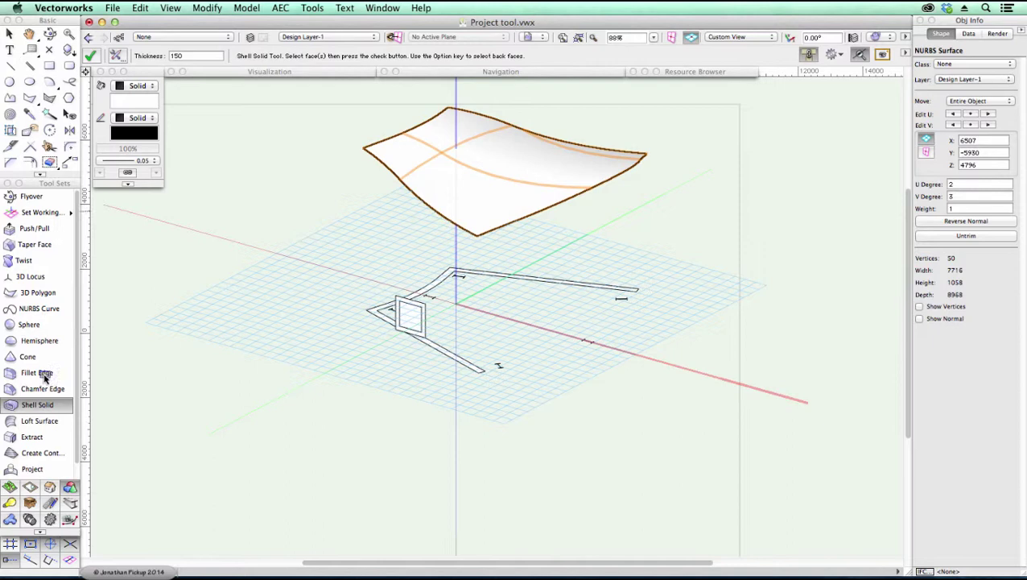
click(387, 169)
key(Return)
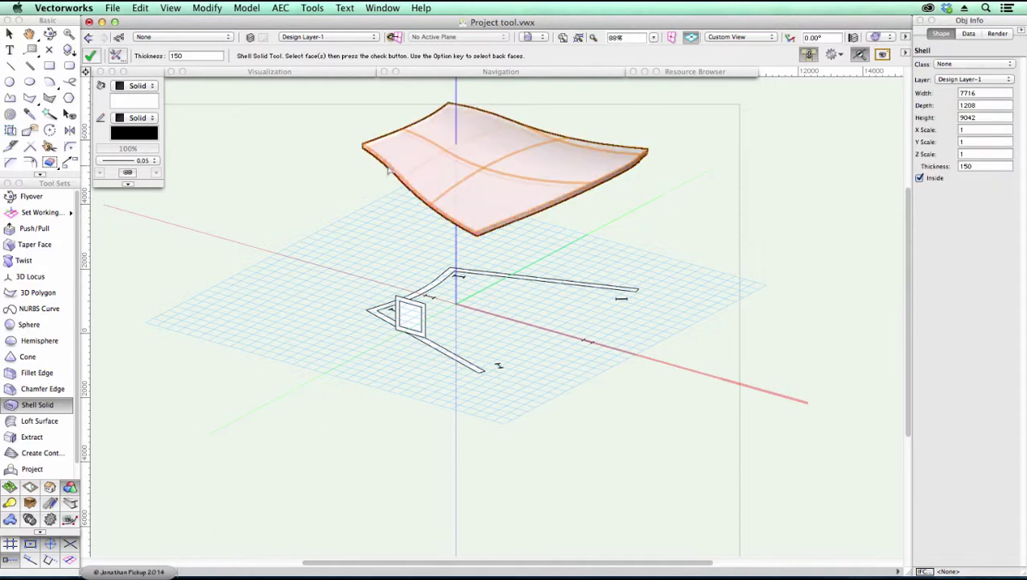
click(27, 471)
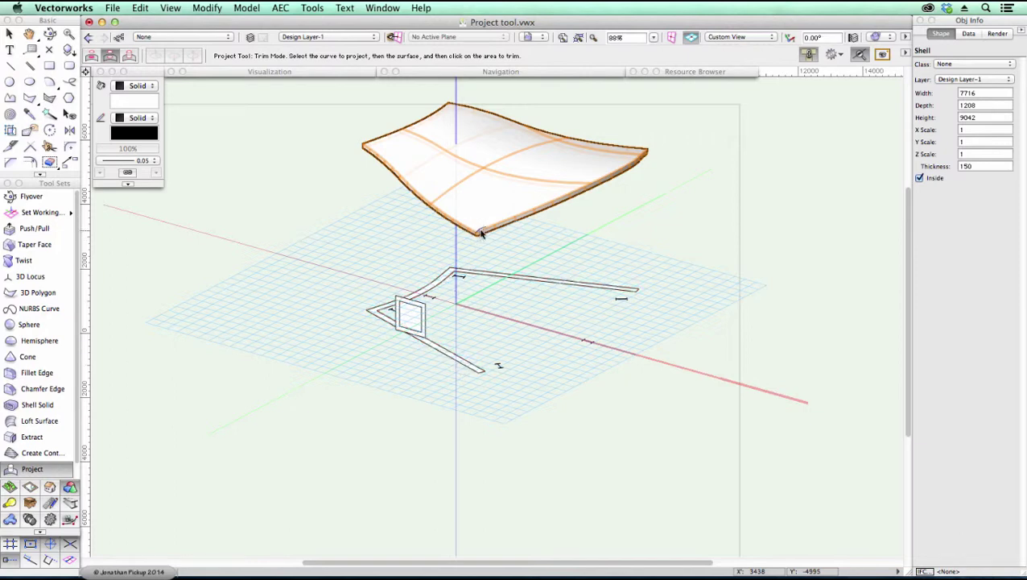
Drag the roof surface lower in Front view, then view it in Right Isometric with Flyover
key(2)
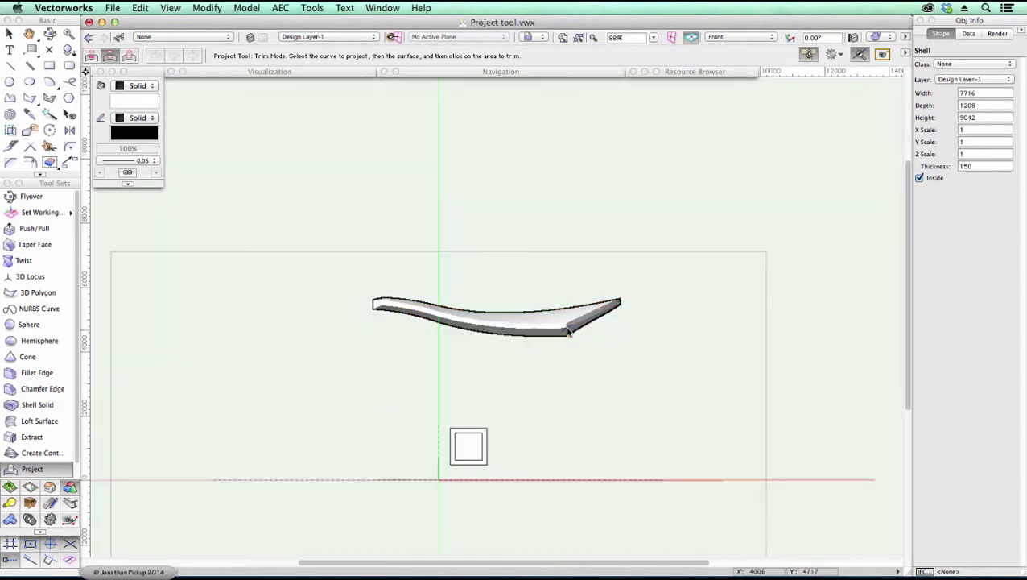
key(x)
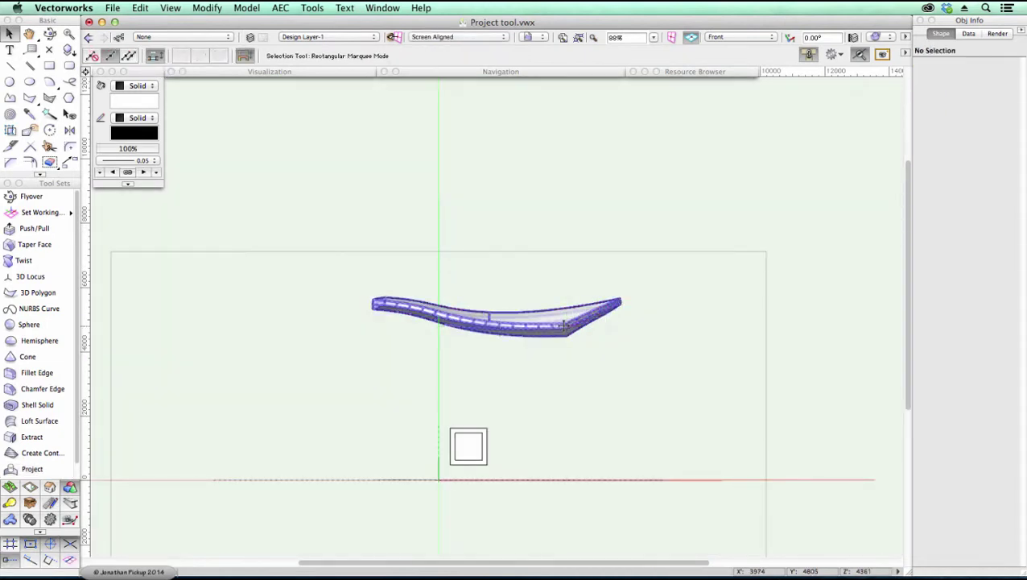
drag(565, 331, 563, 456)
key(3)
key(shift+c)
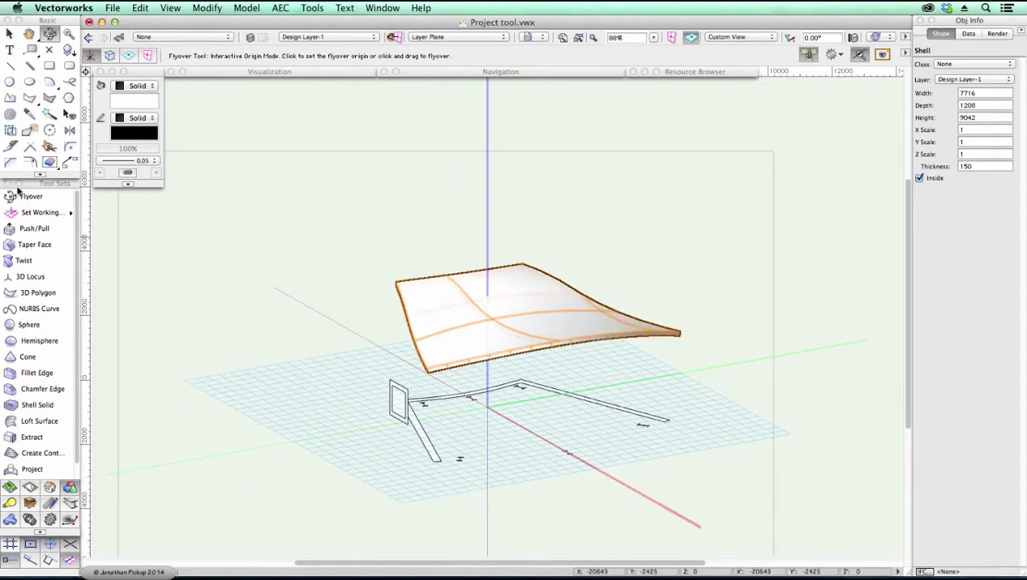
Set the Project tool to Add Mode with the projection direction flipped upward
click(31, 468)
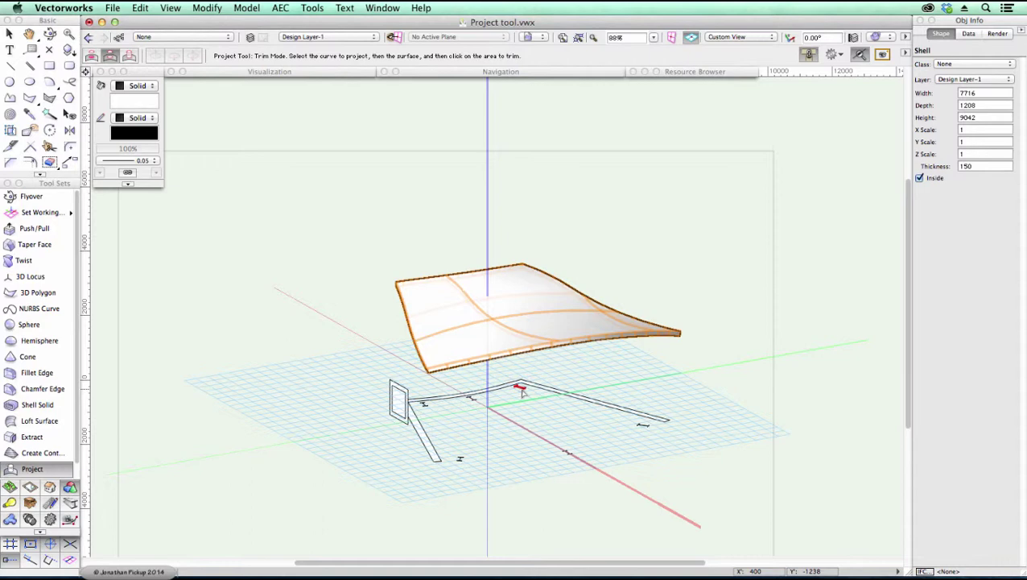
click(129, 56)
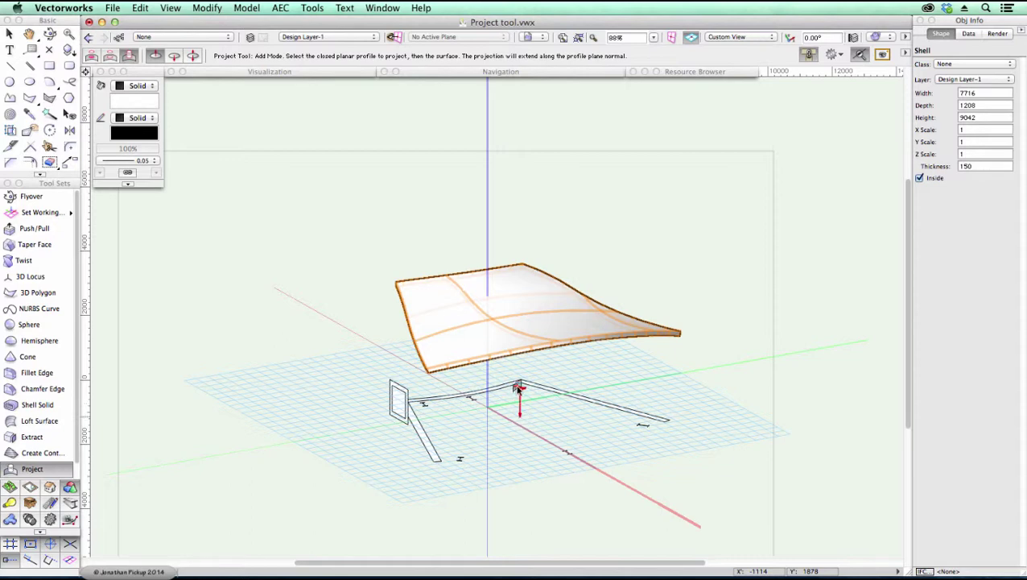
key(i)
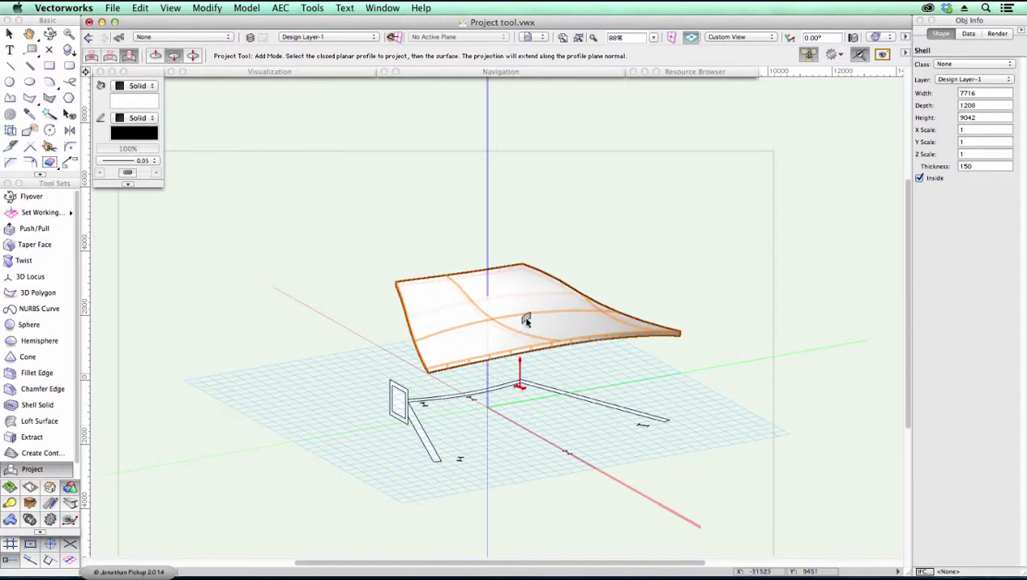
Project each column profile upward into posts reaching the curved roof's underside
click(572, 349)
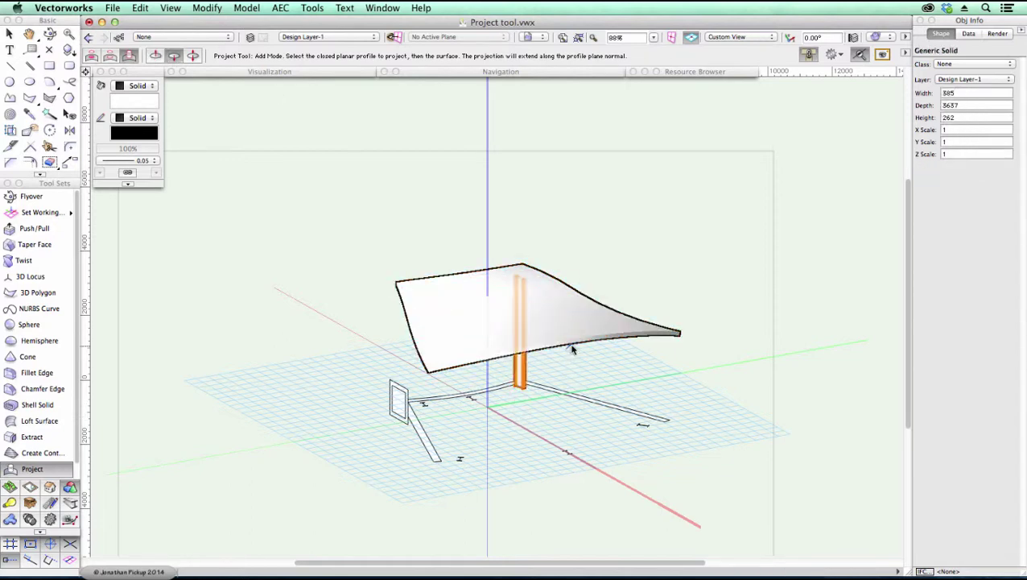
click(641, 420)
click(652, 342)
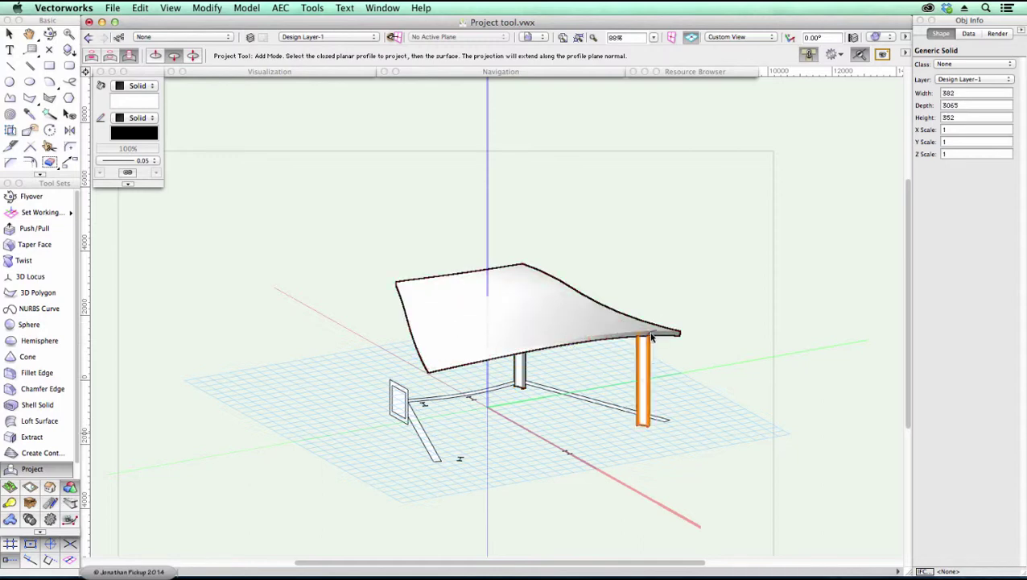
click(567, 453)
click(579, 361)
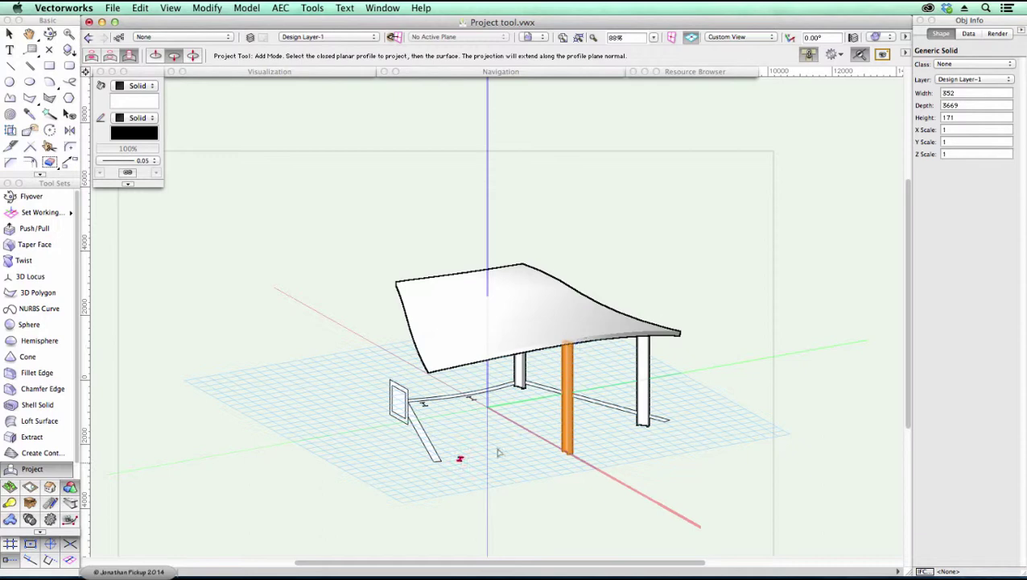
click(460, 460)
click(487, 370)
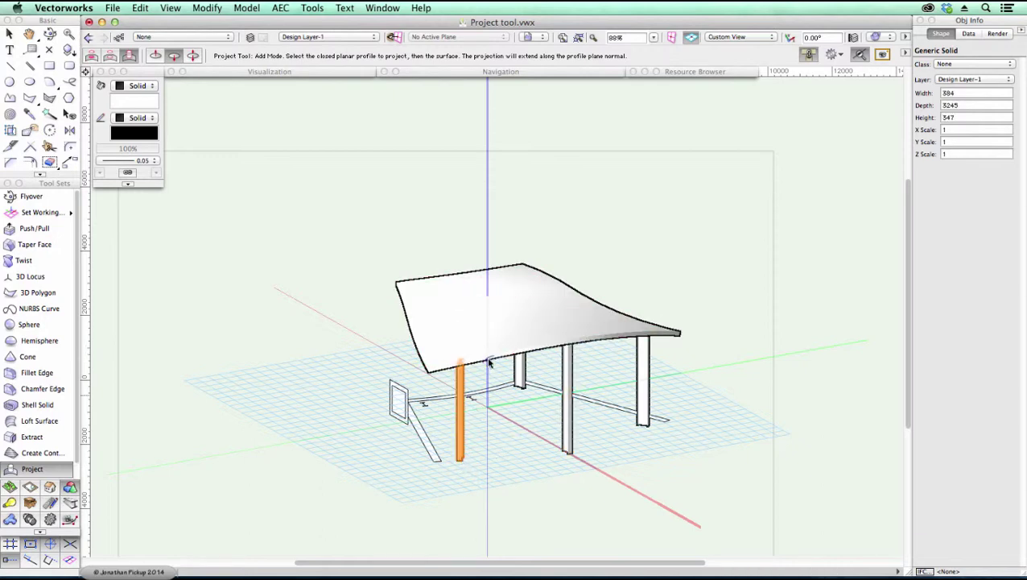
click(427, 413)
click(435, 379)
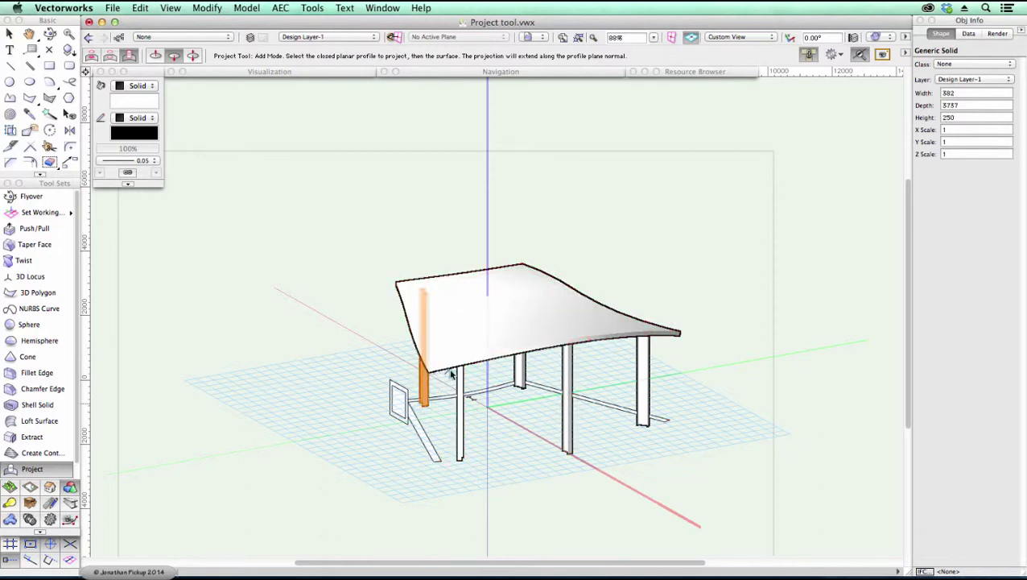
click(473, 400)
click(483, 368)
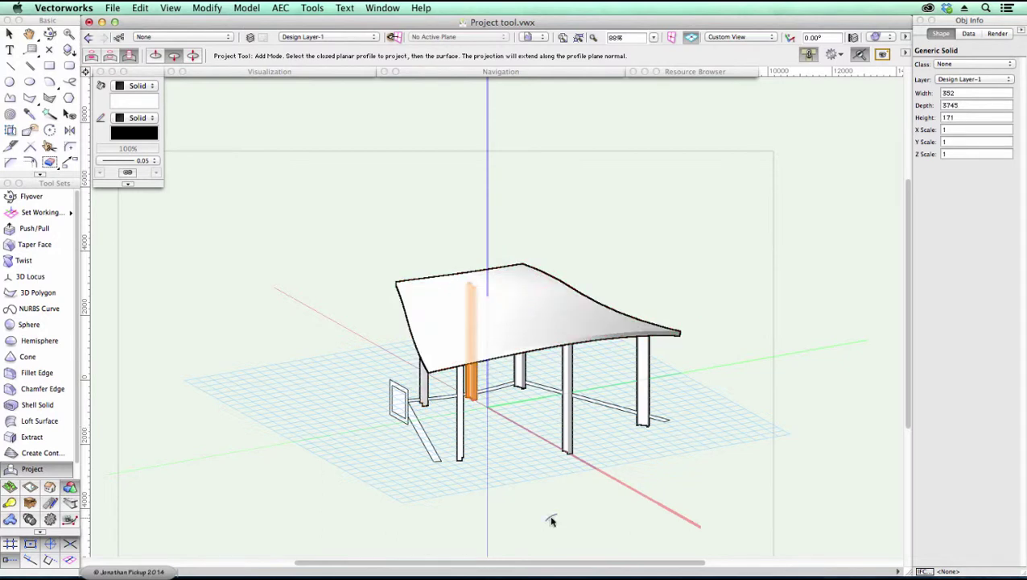
Project the wall outline up into walls meeting the roof, then zoom toward the left wall
scroll(516, 522, up, 3)
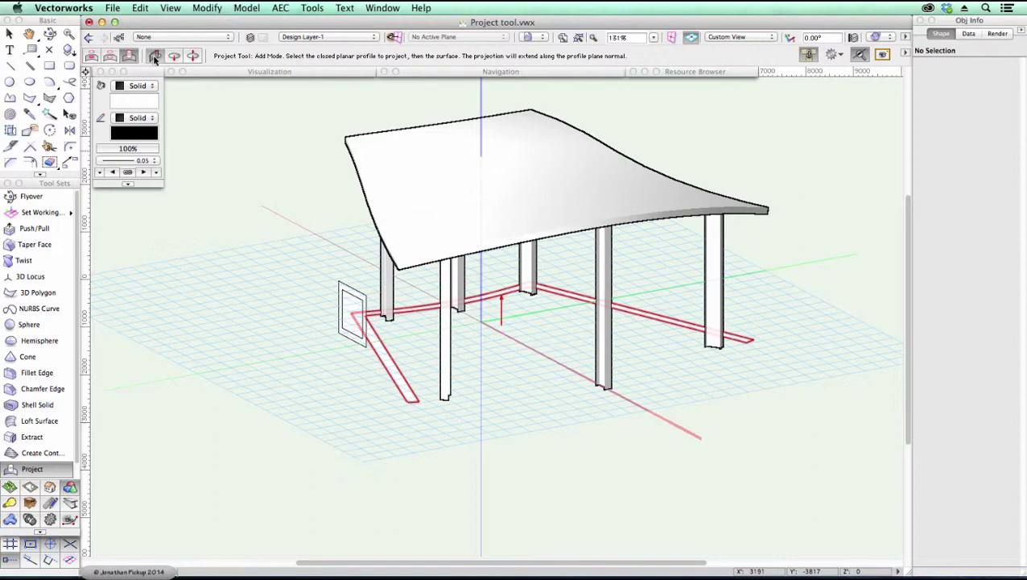
click(508, 250)
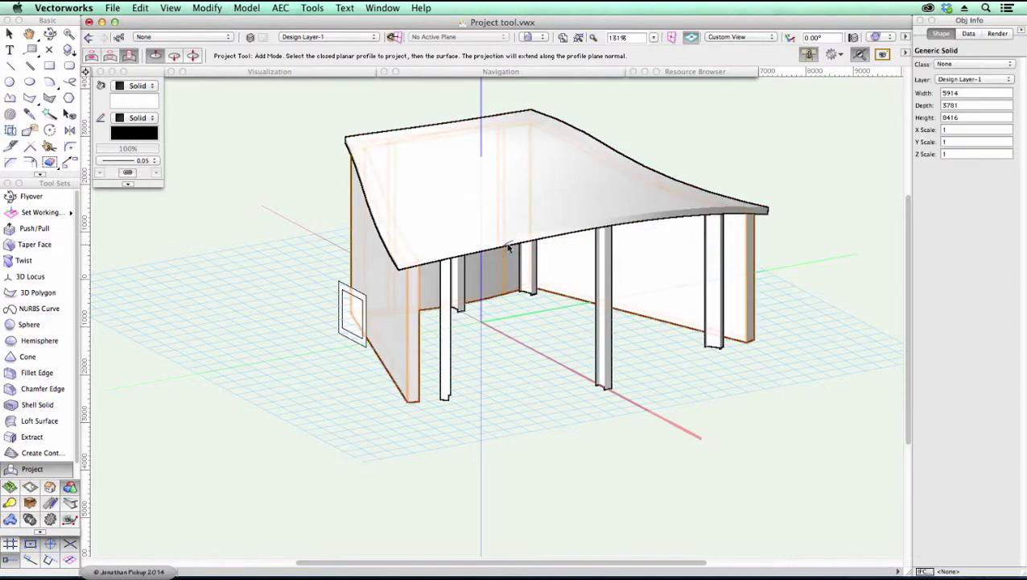
shift+middle_drag(509, 249, 352, 295)
scroll(352, 295, up, 4)
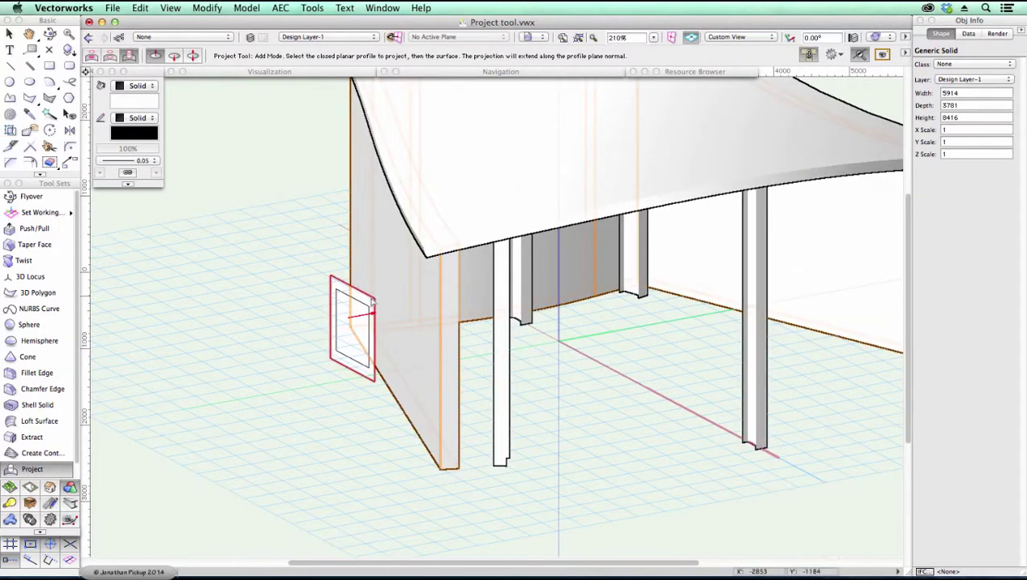
Project the window rectangle onto the wall as a box and merge it with the wall via Add Solids
click(372, 300)
click(440, 297)
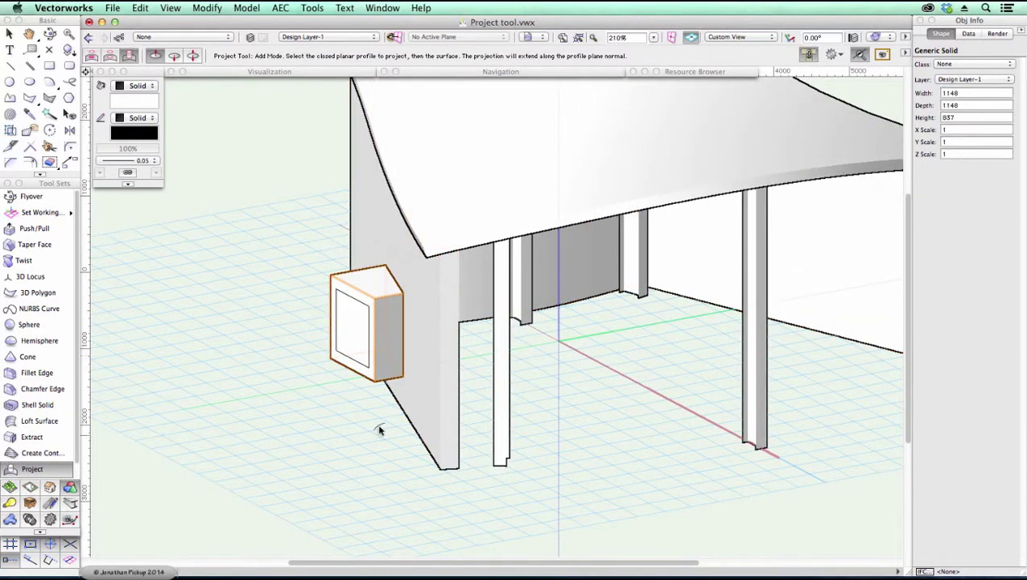
key(x)
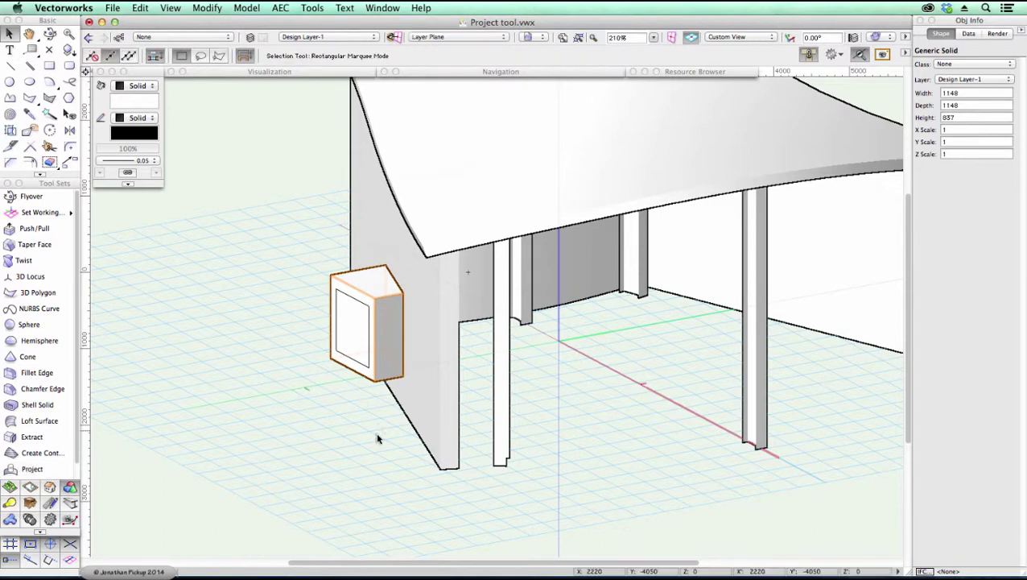
shift+click(441, 431)
right_click(441, 427)
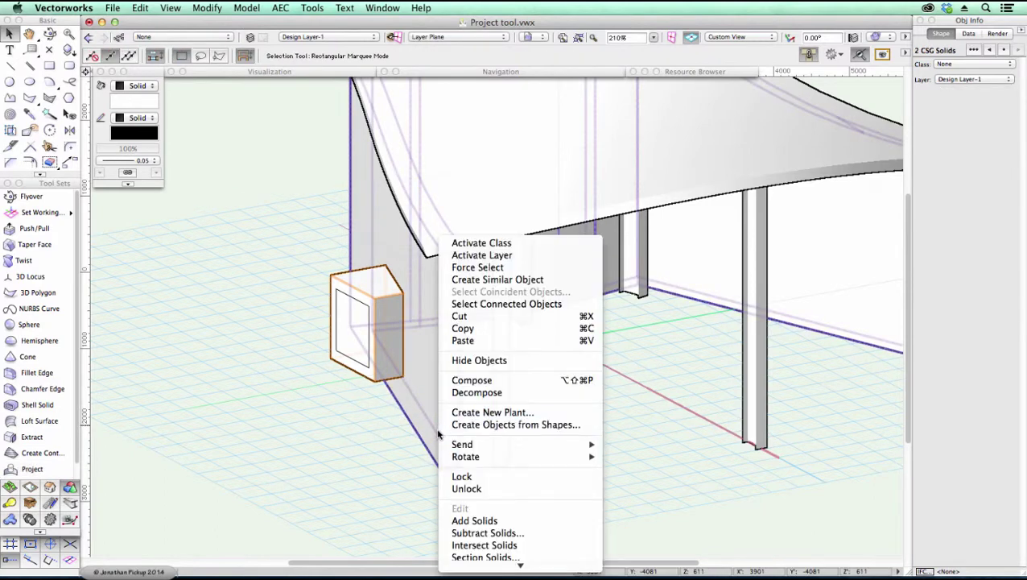
click(467, 521)
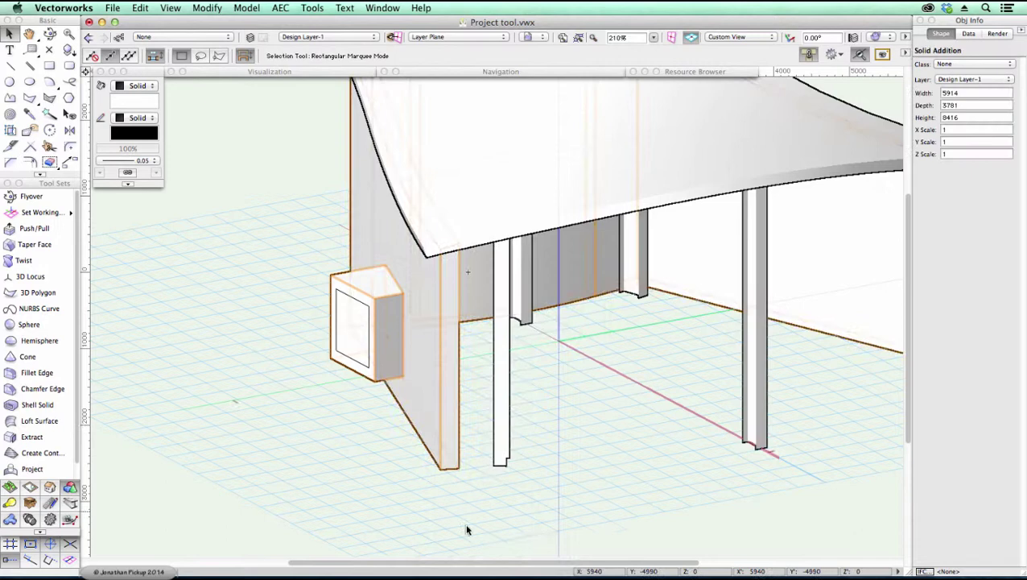
Push/Pull the box's front face through the wall to hollow out the window opening
click(34, 229)
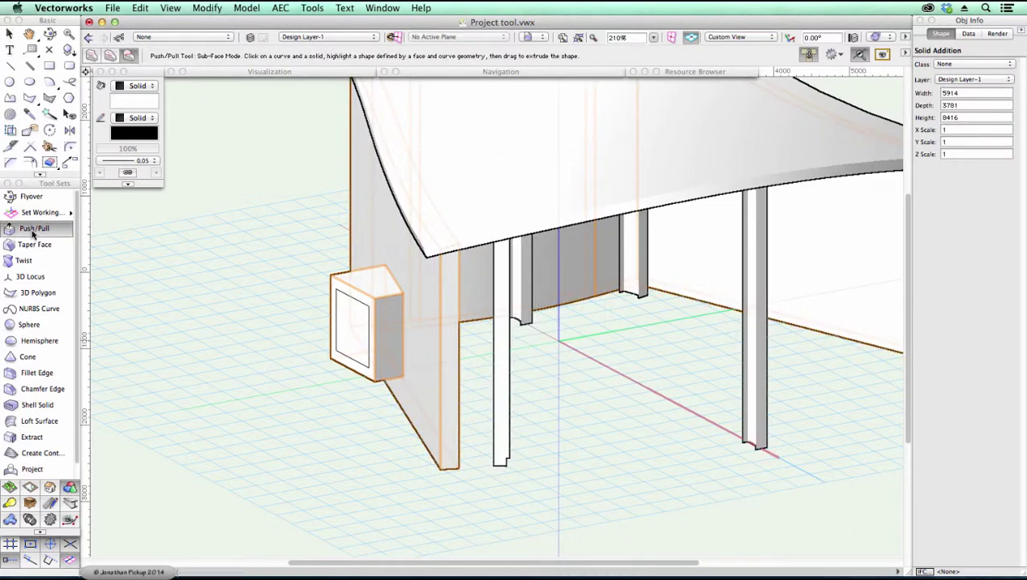
click(355, 300)
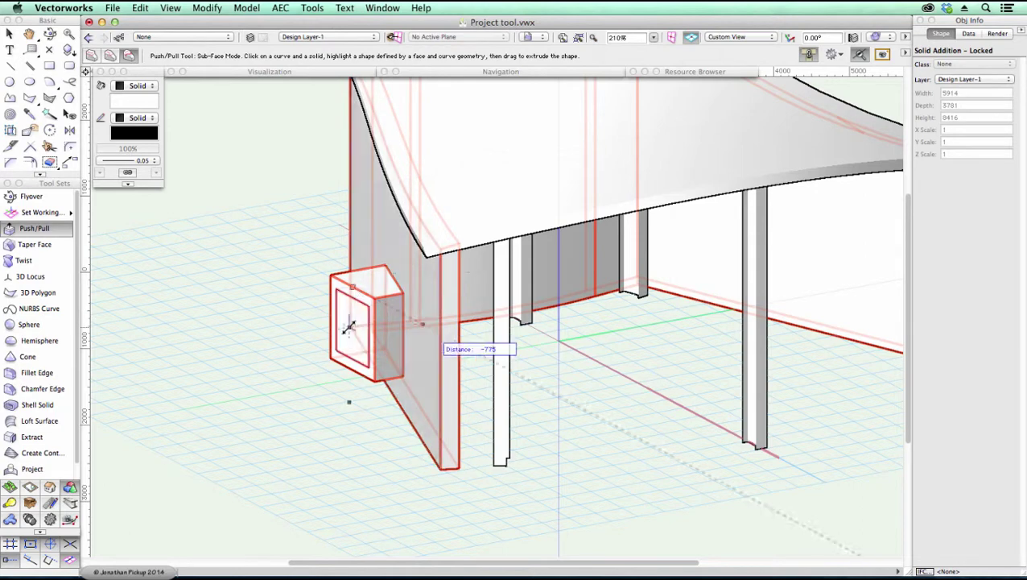
click(484, 346)
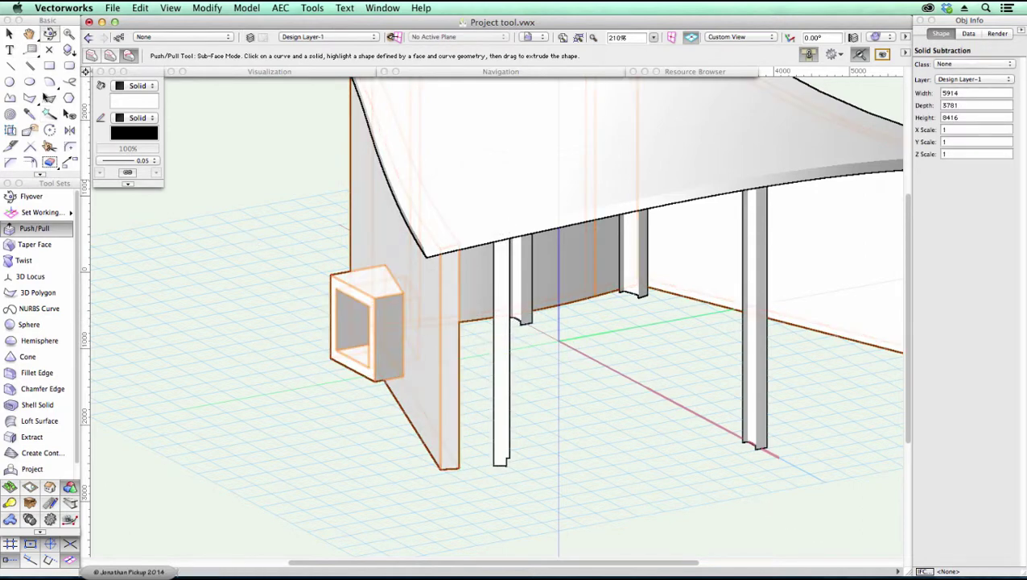
click(50, 34)
drag(739, 452, 744, 459)
drag(506, 327, 397, 323)
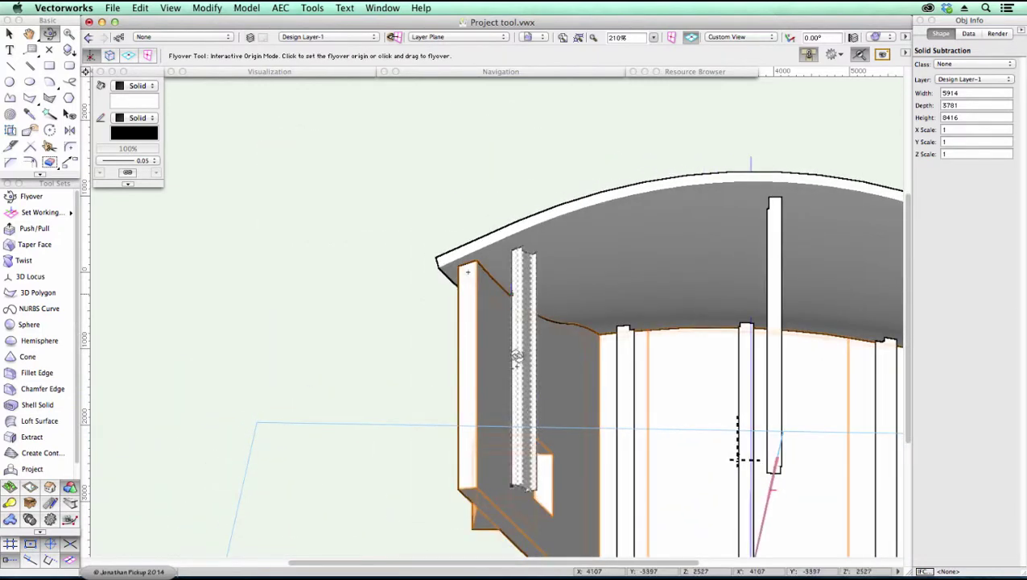
drag(724, 338, 770, 386)
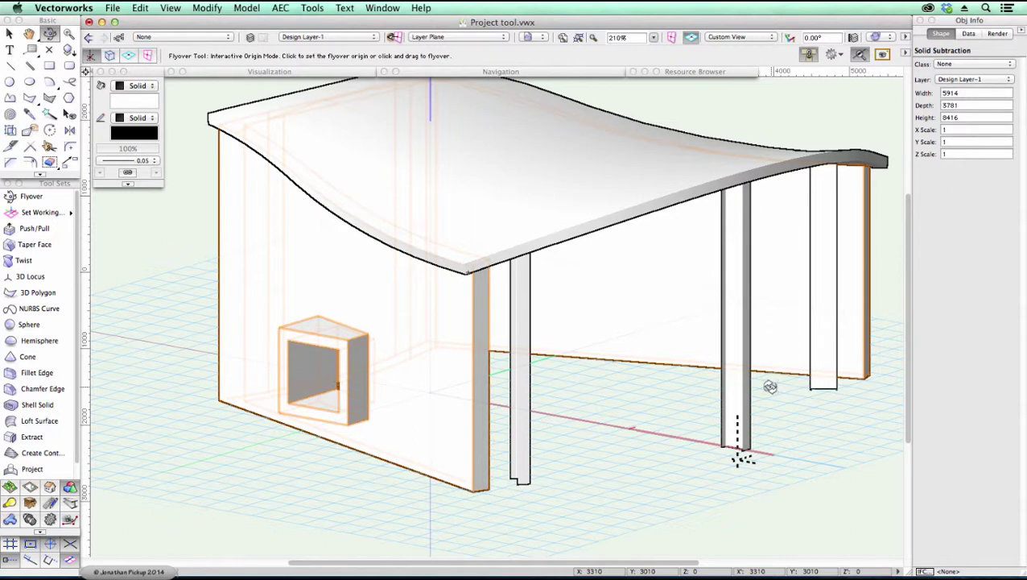
Pick the Project tool again from the 3D Modeling tool set
click(32, 468)
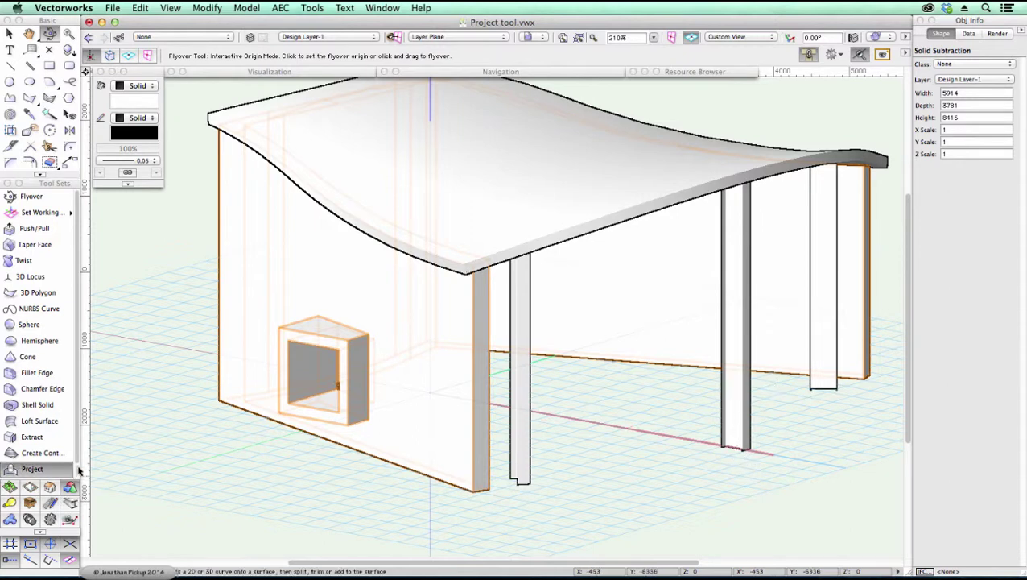